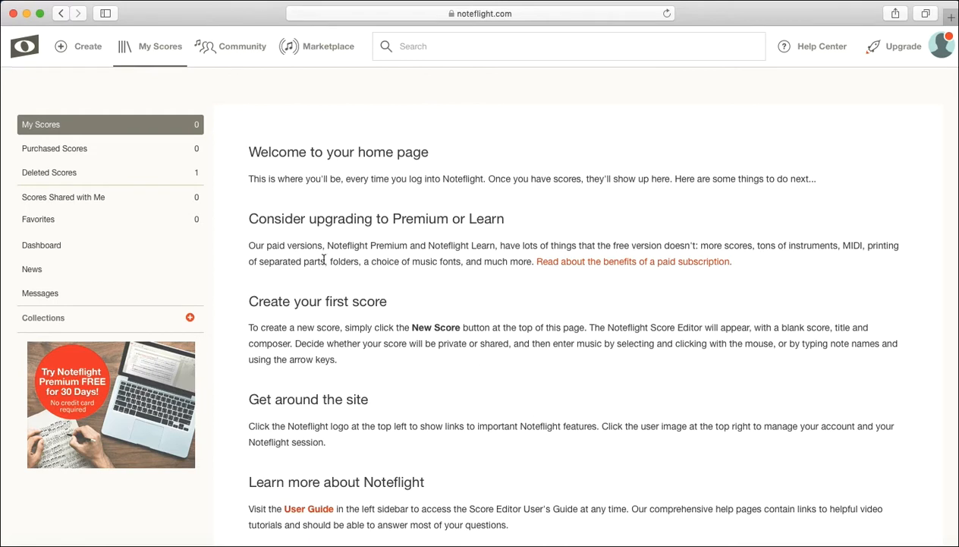
# Step: Create a new score from a blank score sheet
pyautogui.click(88, 55)
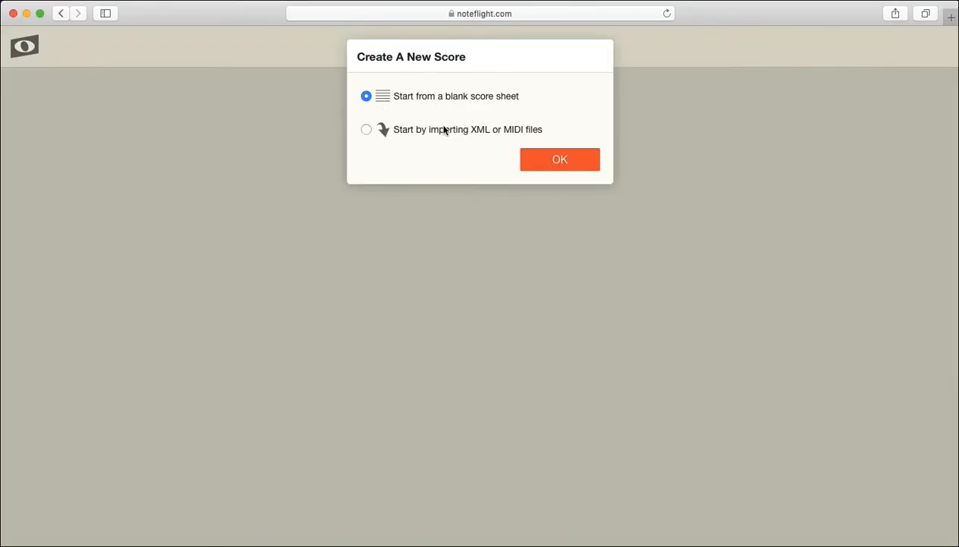
pyautogui.click(535, 158)
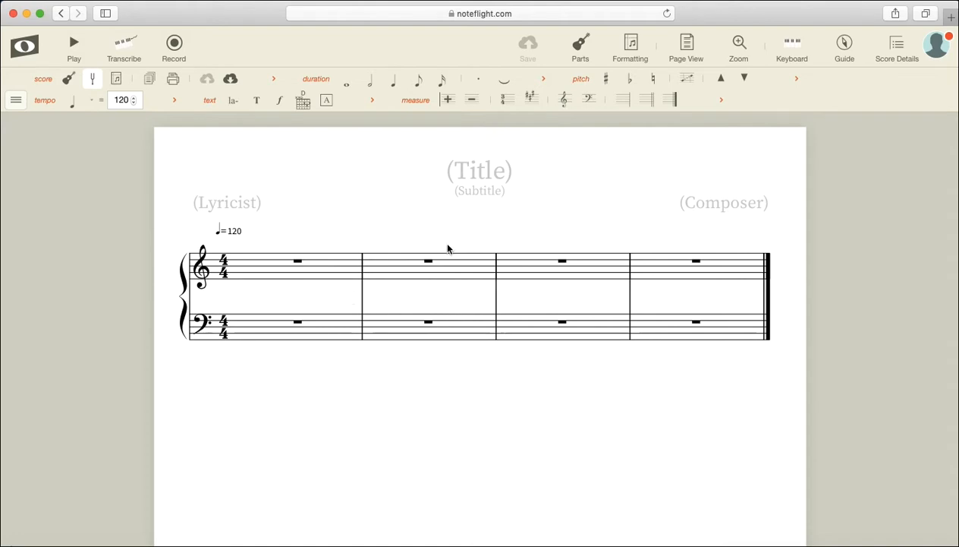
# Step: Add a Violin part from the Bowed Strings family and remove the Piano part from the score
pyautogui.click(581, 60)
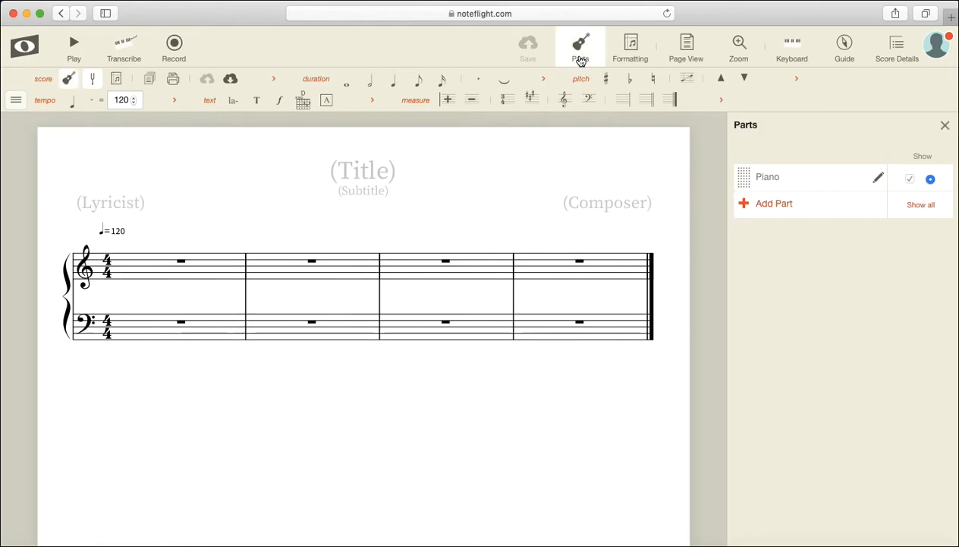
pyautogui.click(767, 207)
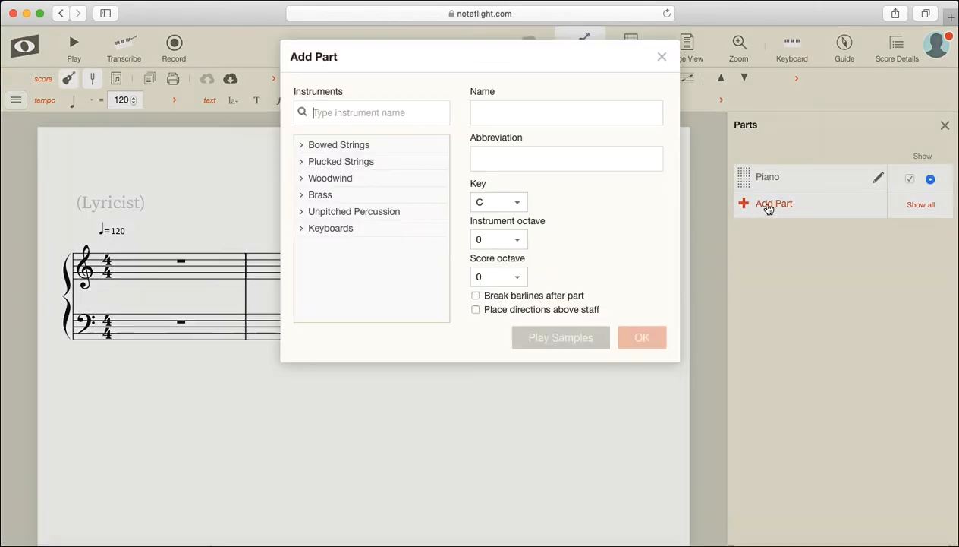
pyautogui.click(304, 145)
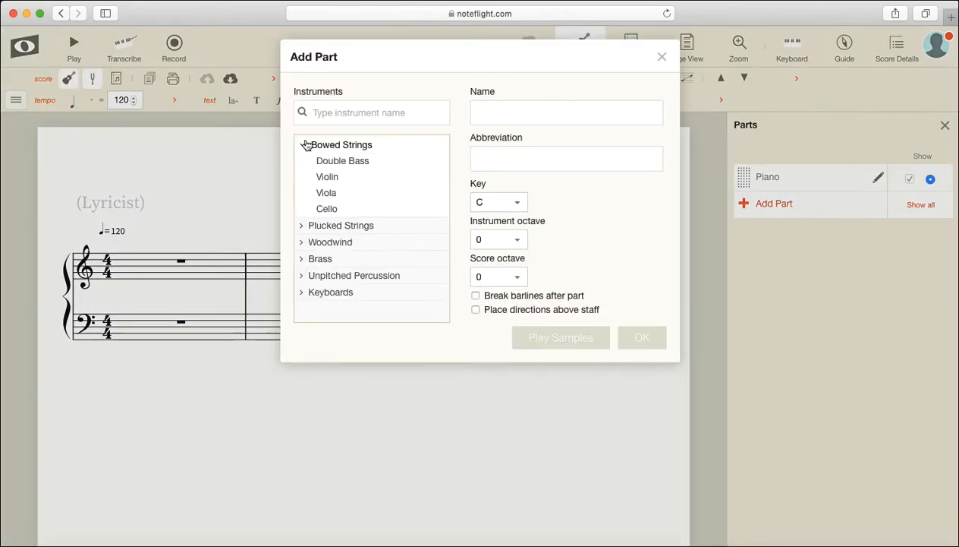
pyautogui.click(324, 181)
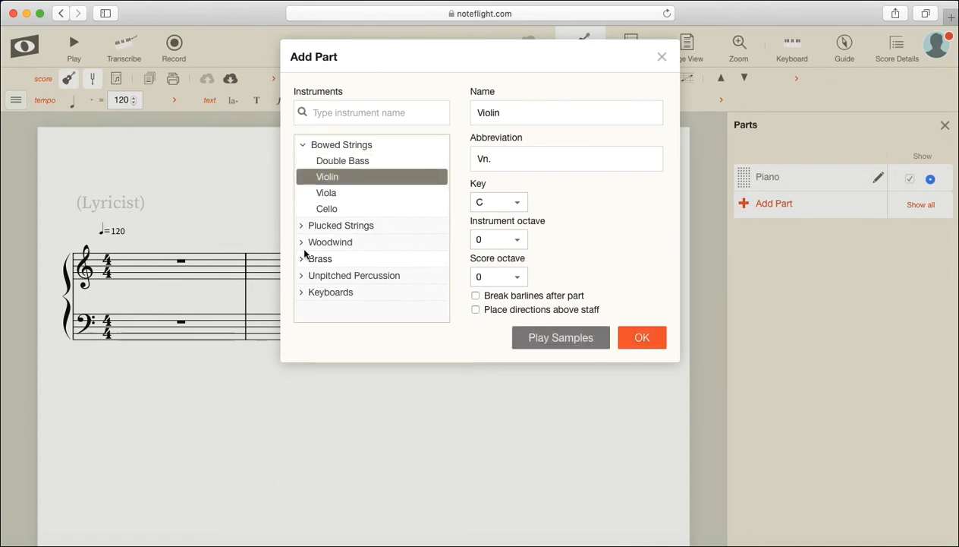
pyautogui.click(641, 338)
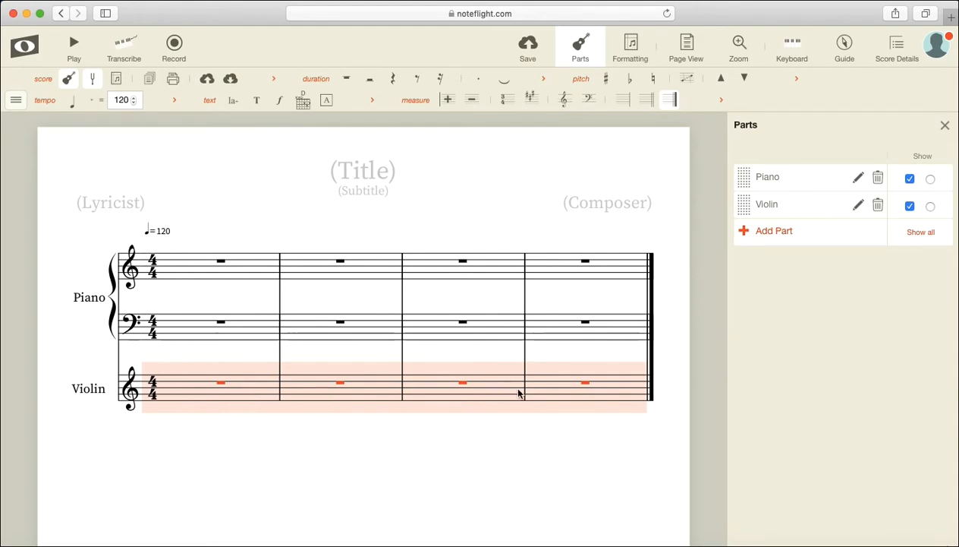
pyautogui.click(878, 179)
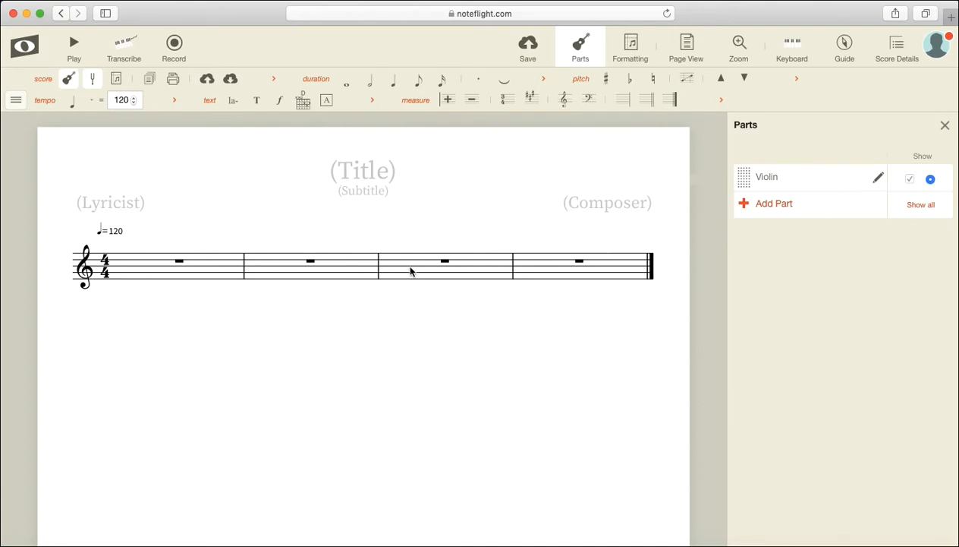
# Step: Title the score "C Major Scale"
pyautogui.click(376, 177)
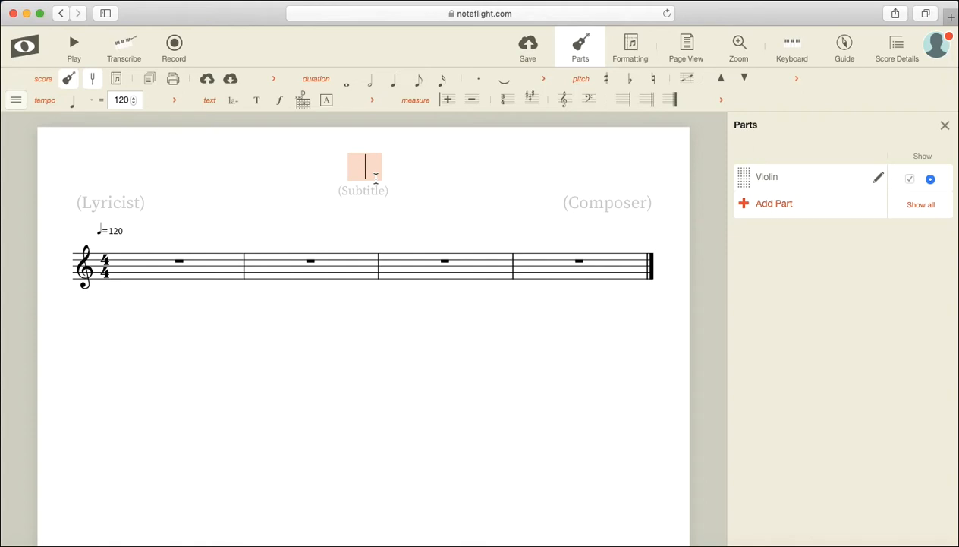
pyautogui.write('C Major')
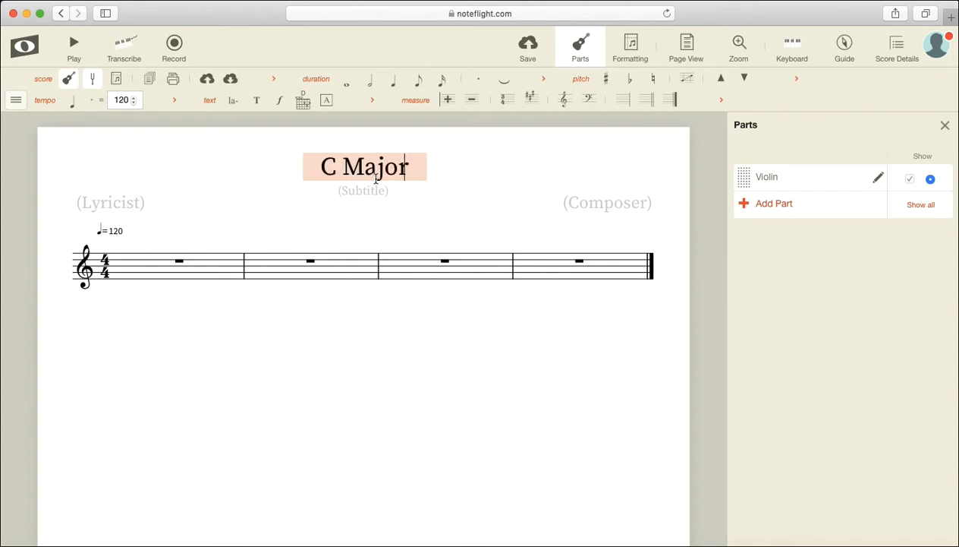
pyautogui.write(' Scale')
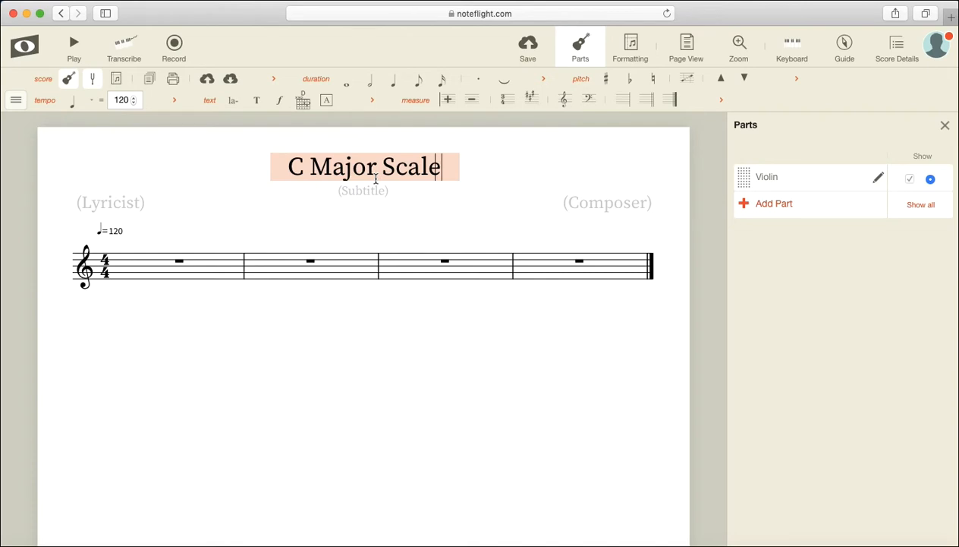
pyautogui.press('Return')
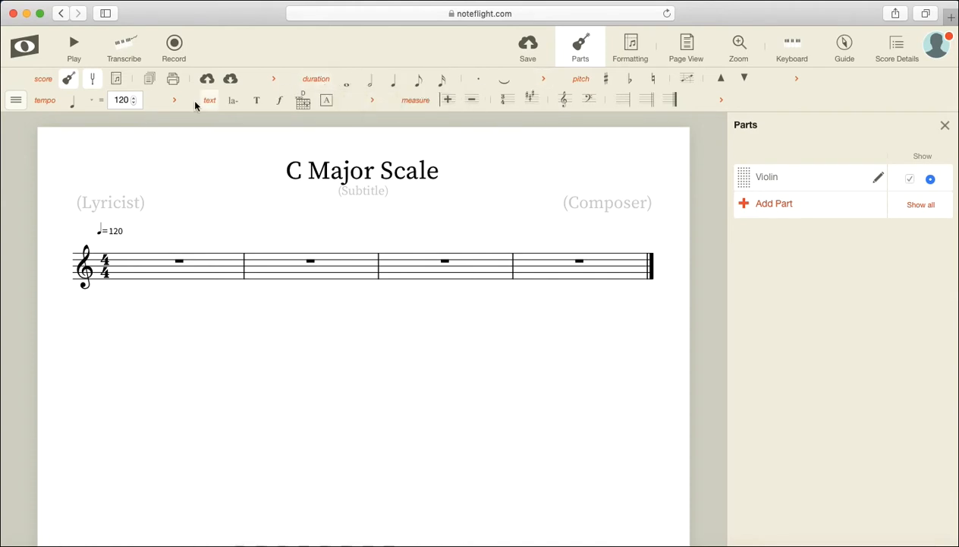
pyautogui.click(15, 100)
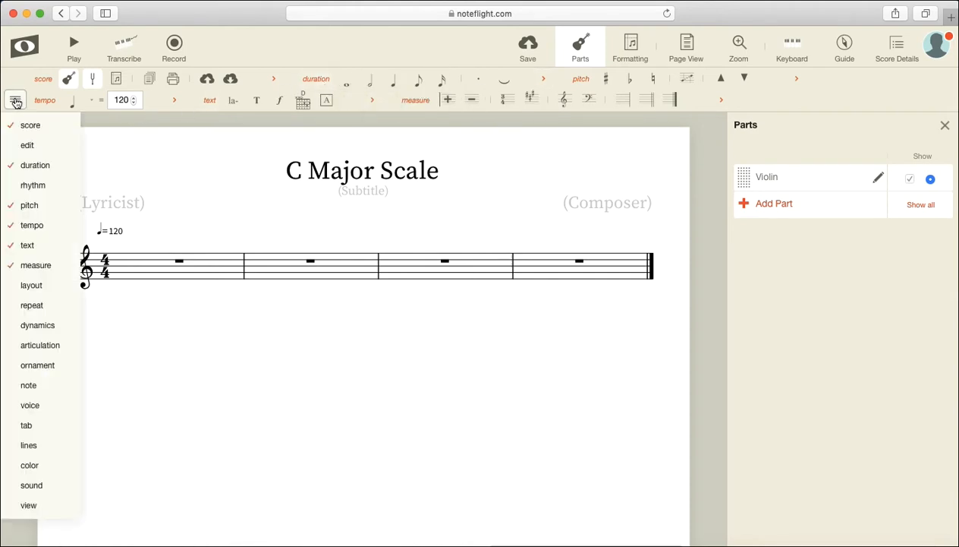
pyautogui.moveTo(37, 285)
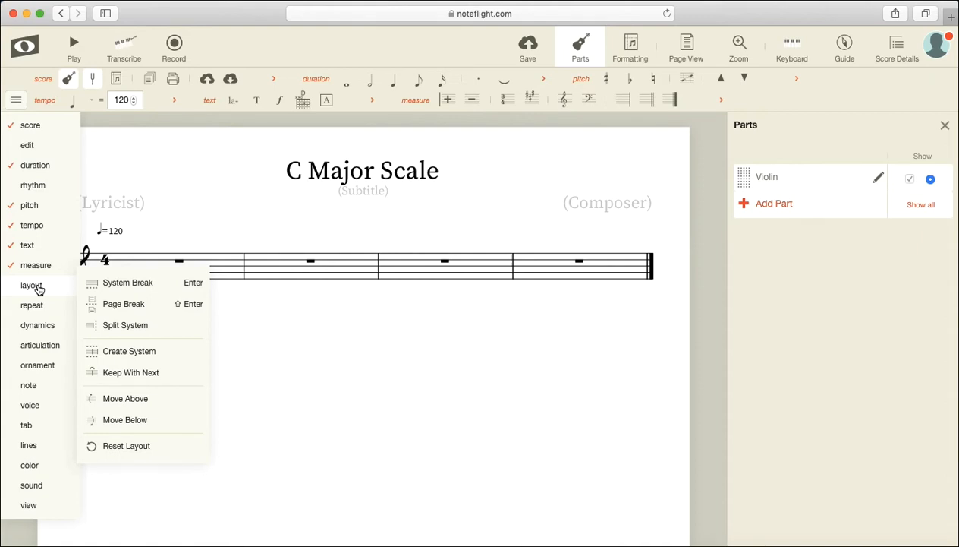
pyautogui.click(17, 103)
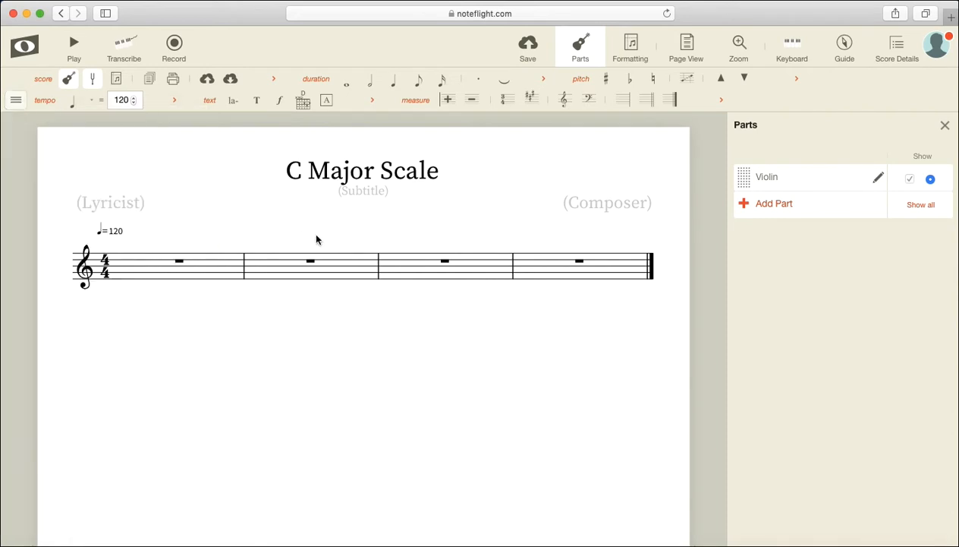
# Step: Enter a C on the ledger line below the staff as the first note of measure 1
pyautogui.click(132, 282)
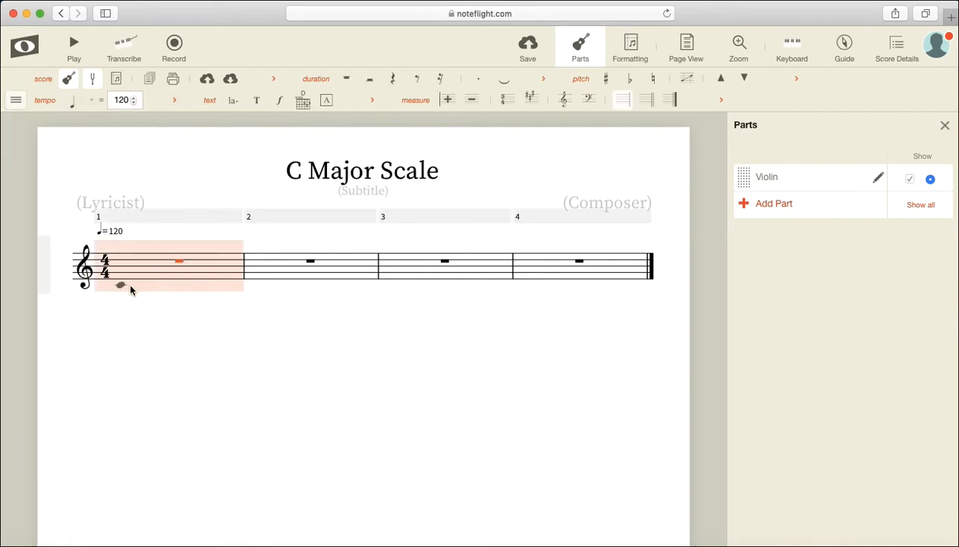
pyautogui.click(129, 287)
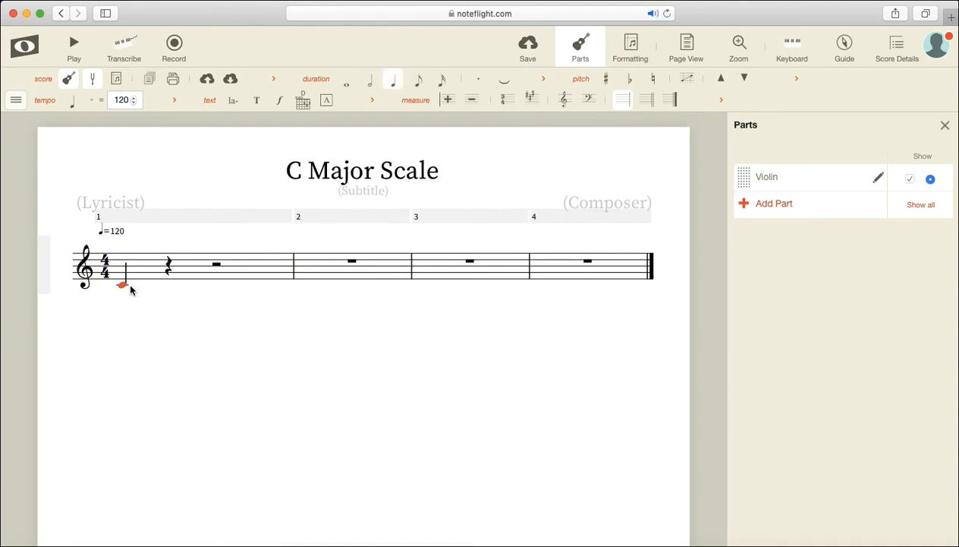
pyautogui.press('XF86AudioLowerVolume')
pyautogui.press('XF86AudioLowerVolume')
pyautogui.press('XF86AudioLowerVolume')
pyautogui.press('XF86AudioLowerVolume')
pyautogui.press('XF86AudioLowerVolume')
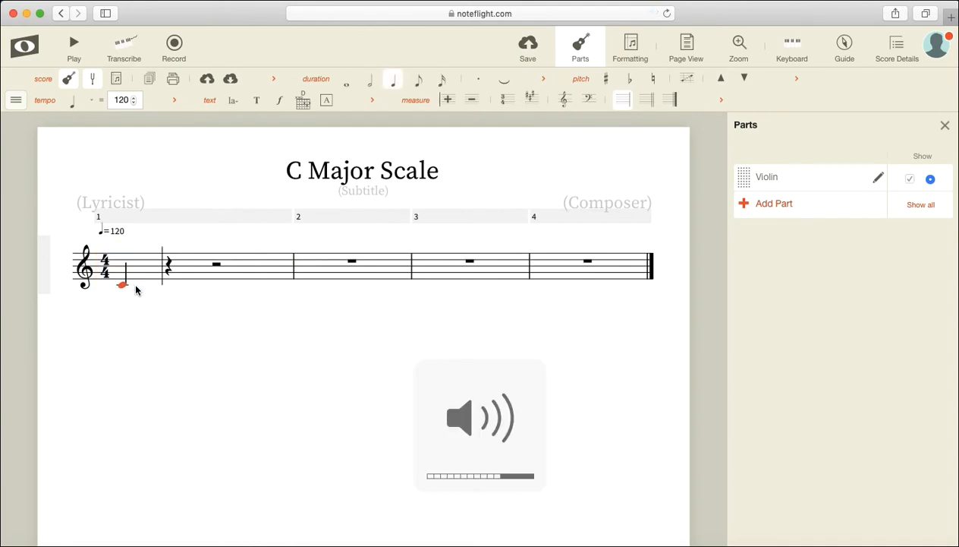
# Step: Try the whole, half, quarter, eighth and sixteenth note durations on the first C
pyautogui.click(348, 86)
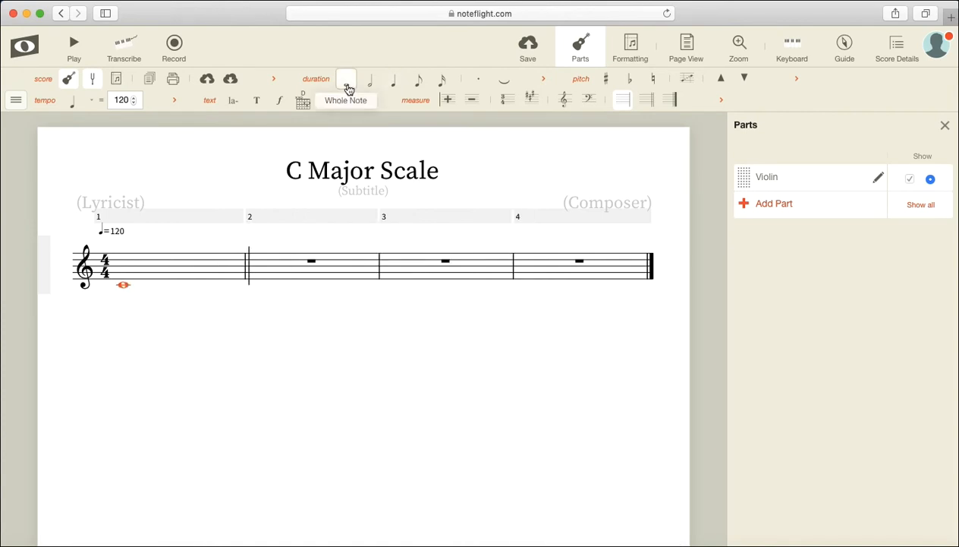
pyautogui.click(371, 86)
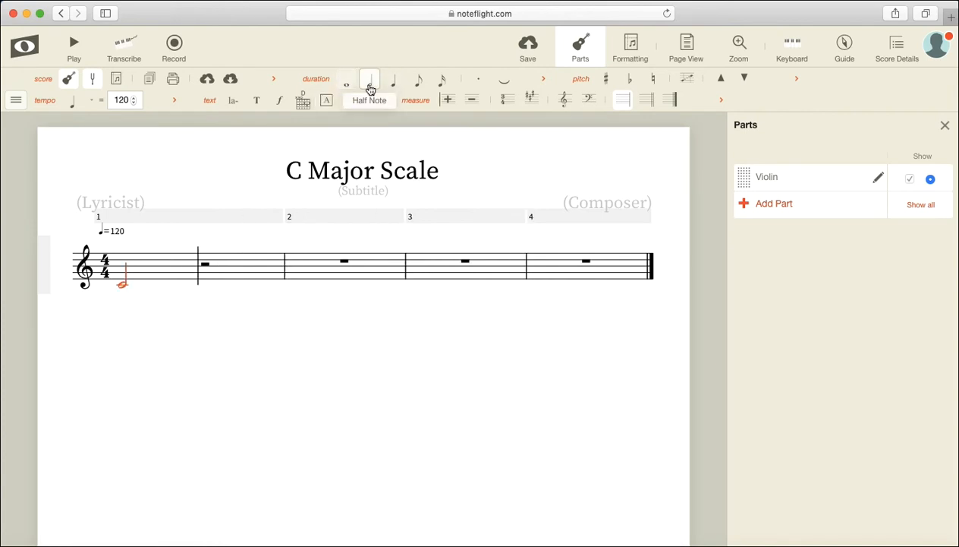
pyautogui.click(392, 87)
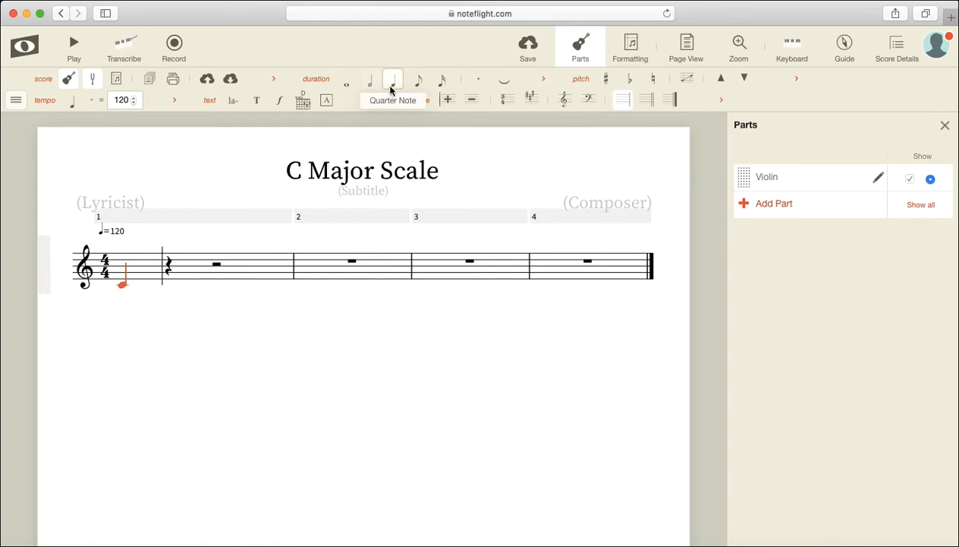
pyautogui.click(418, 87)
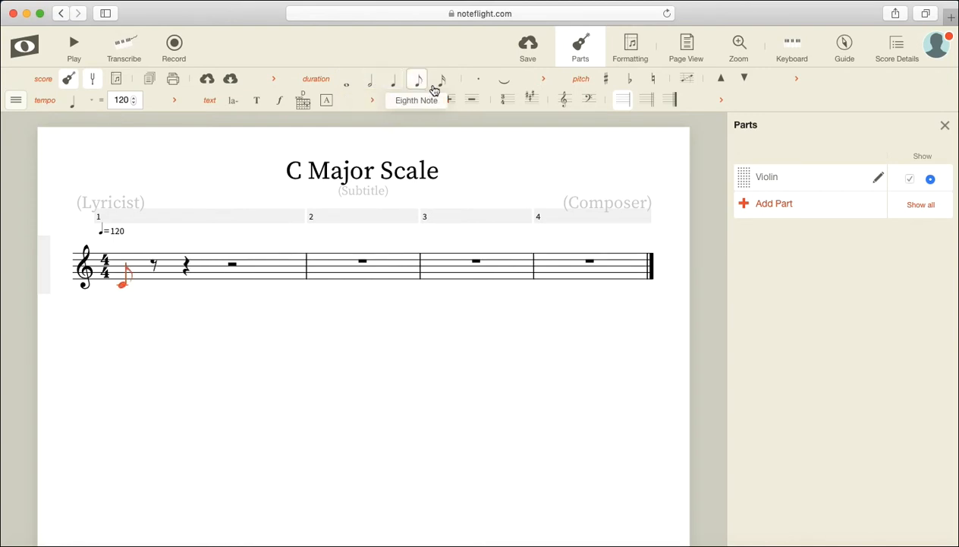
pyautogui.click(441, 86)
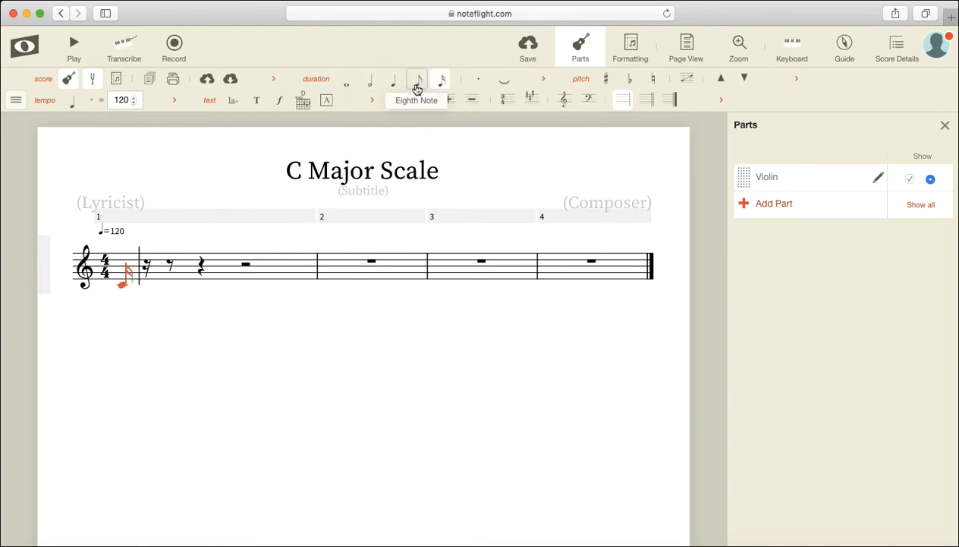
pyautogui.click(418, 87)
pyautogui.click(392, 86)
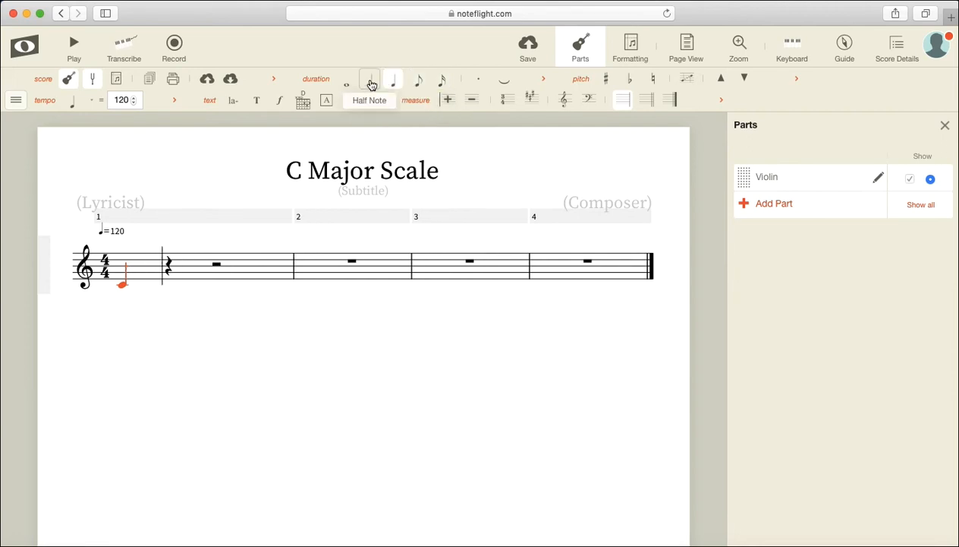
# Step: Make the first C a half note and continue the ascending scale with half notes D, E, F, G, A, B and C through measure 4
pyautogui.click(371, 85)
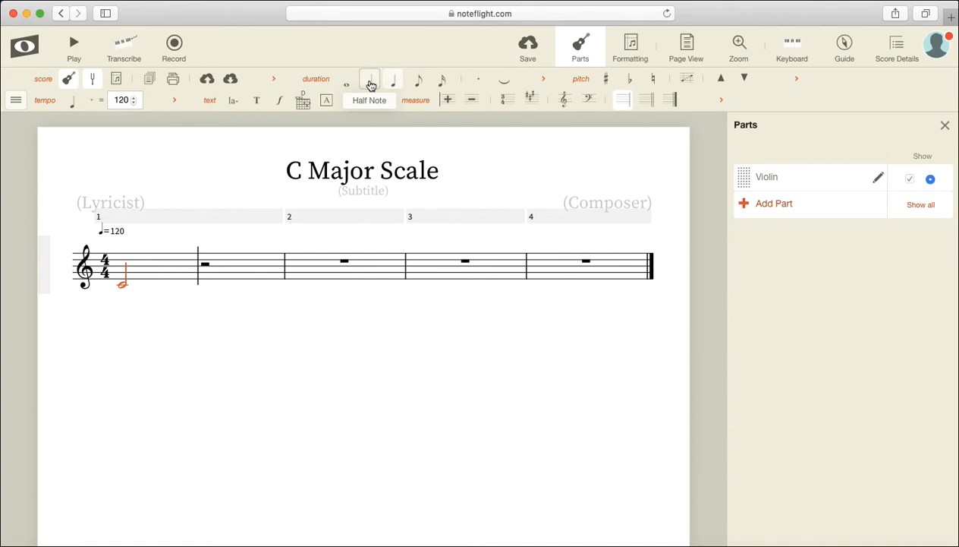
pyautogui.click(203, 284)
pyautogui.press('super+z')
pyautogui.press('c')
pyautogui.press('d')
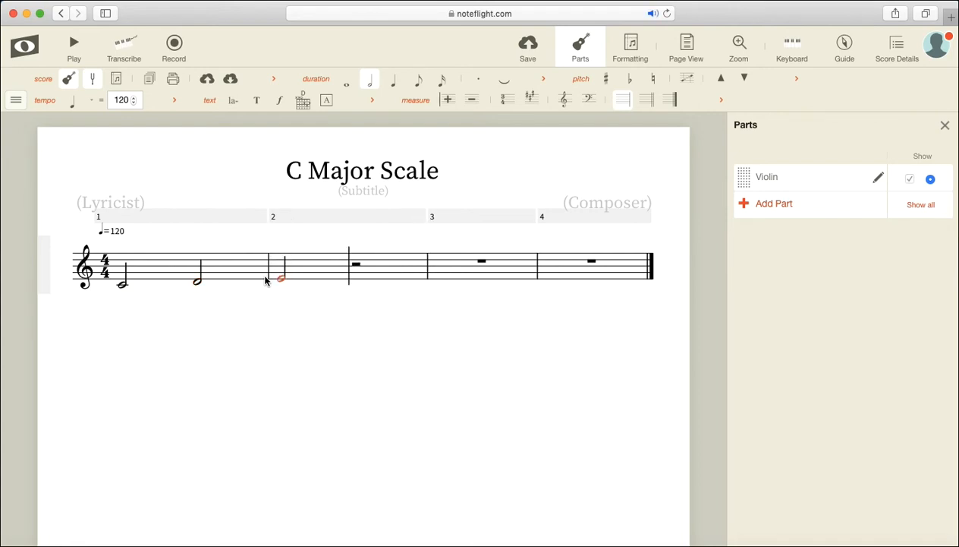
pyautogui.press('e')
pyautogui.press('f')
pyautogui.press('g')
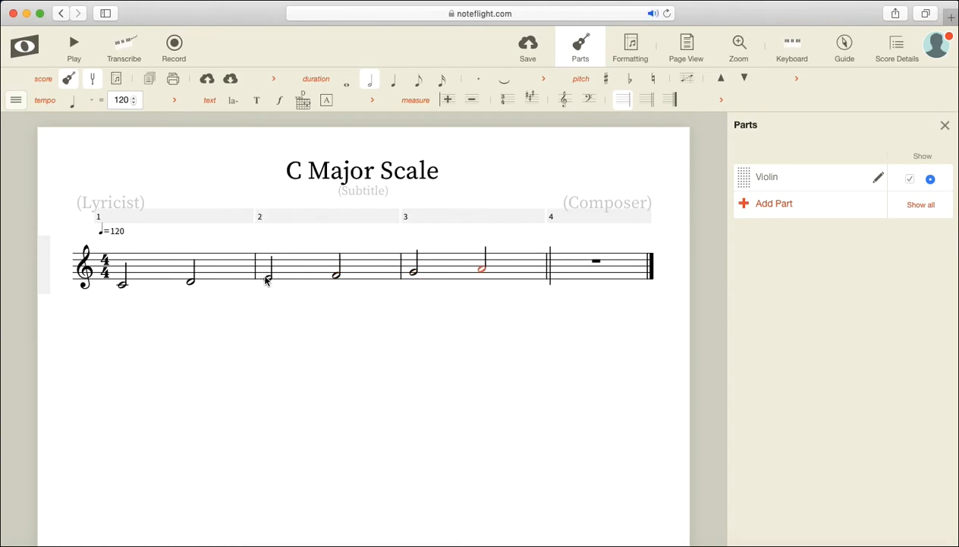
pyautogui.press('b')
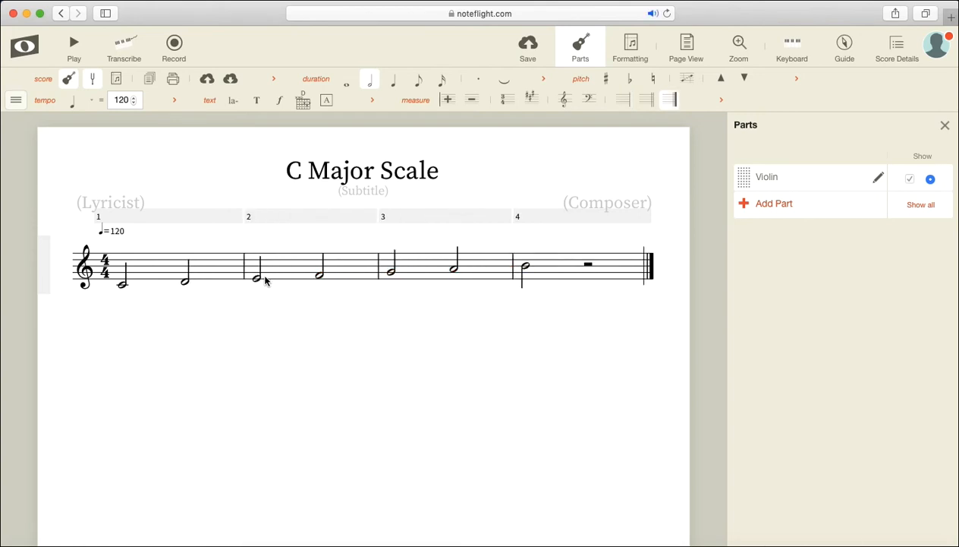
pyautogui.press('c')
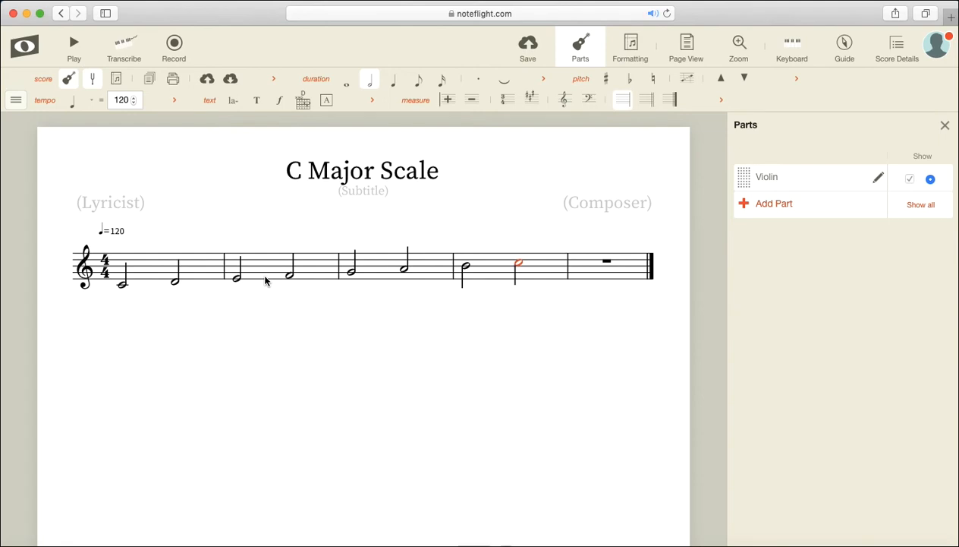
# Step: Delete the empty fifth measure at the end of the score and save the score
pyautogui.click(651, 266)
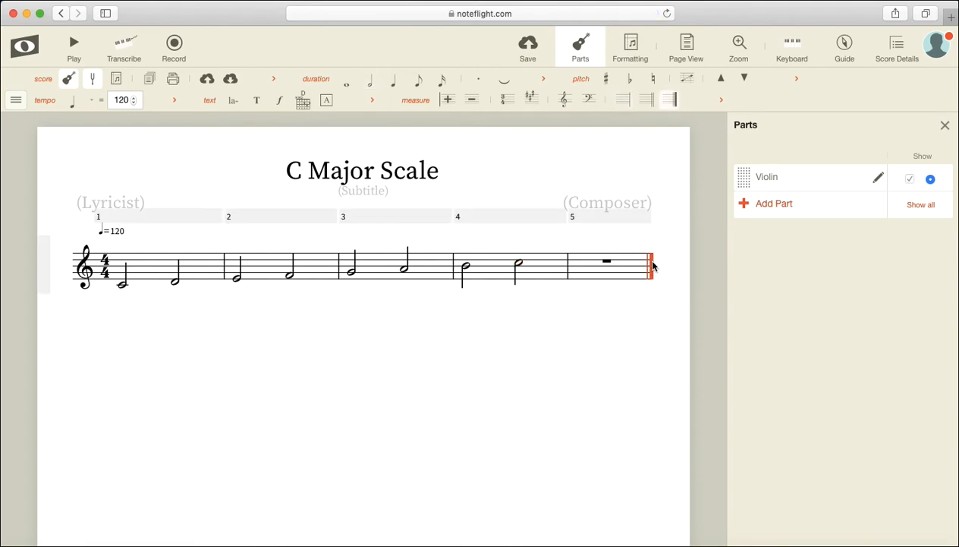
pyautogui.click(472, 102)
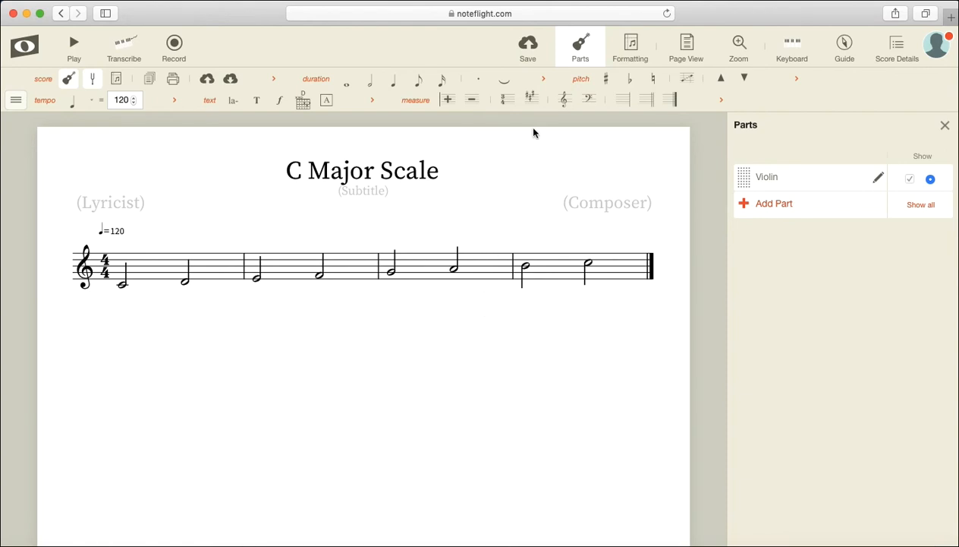
pyautogui.click(529, 47)
# Step: Go to My Scores and open the saved C Major Scale score
pyautogui.click(29, 55)
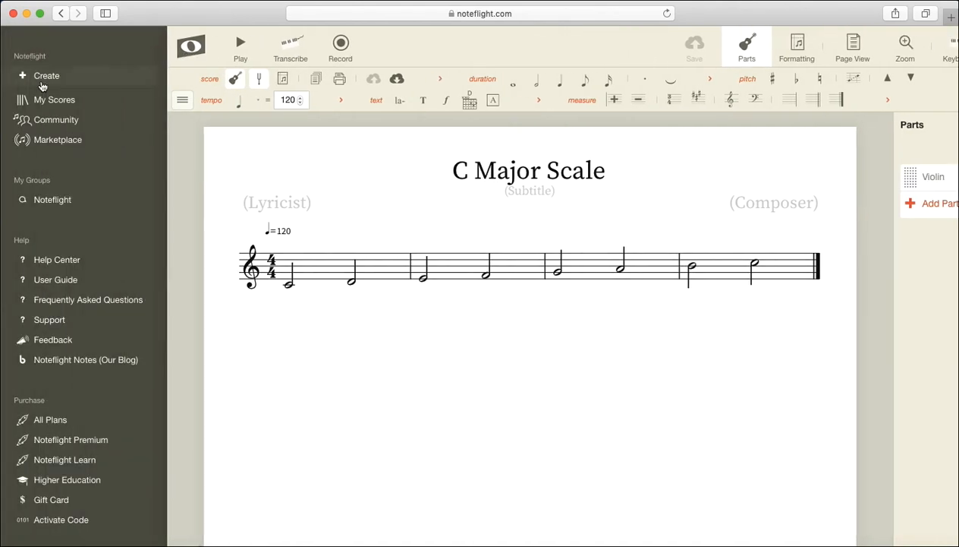
pyautogui.click(44, 101)
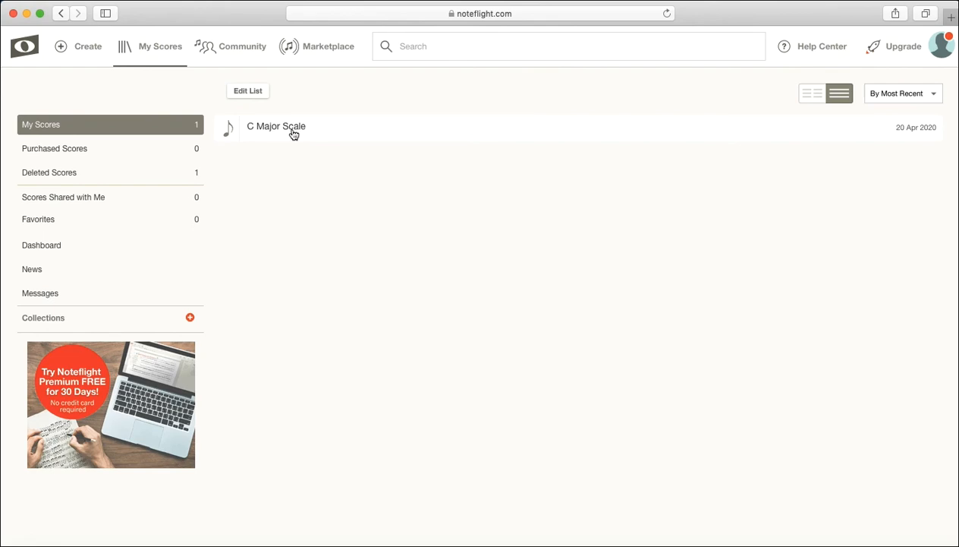
pyautogui.click(293, 131)
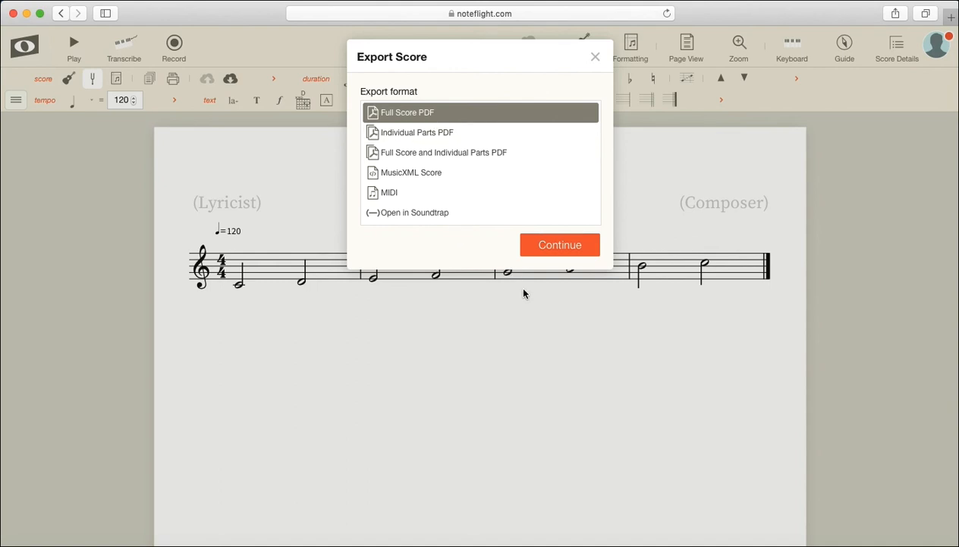
# Step: Export the score as a Full Score PDF, save it and allow downloads from the website
pyautogui.click(560, 245)
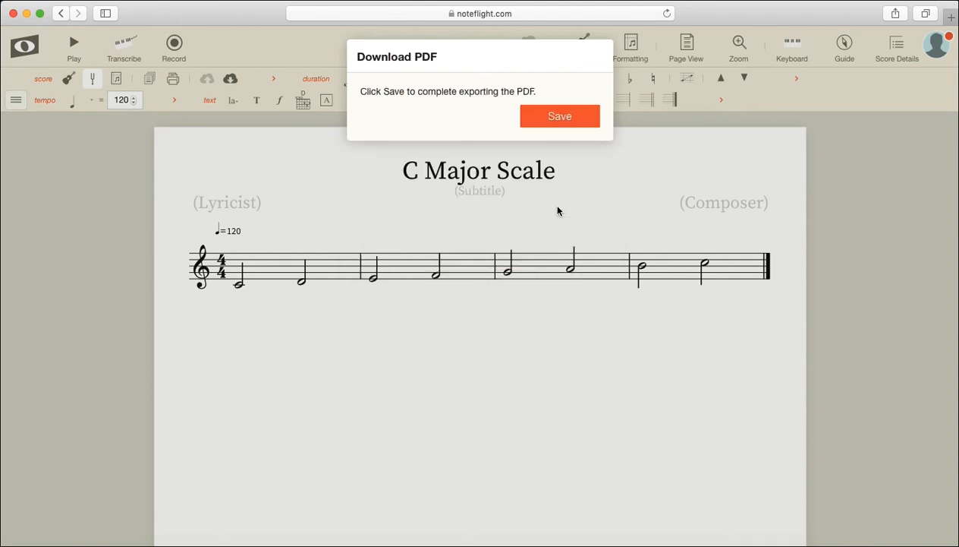
pyautogui.click(550, 120)
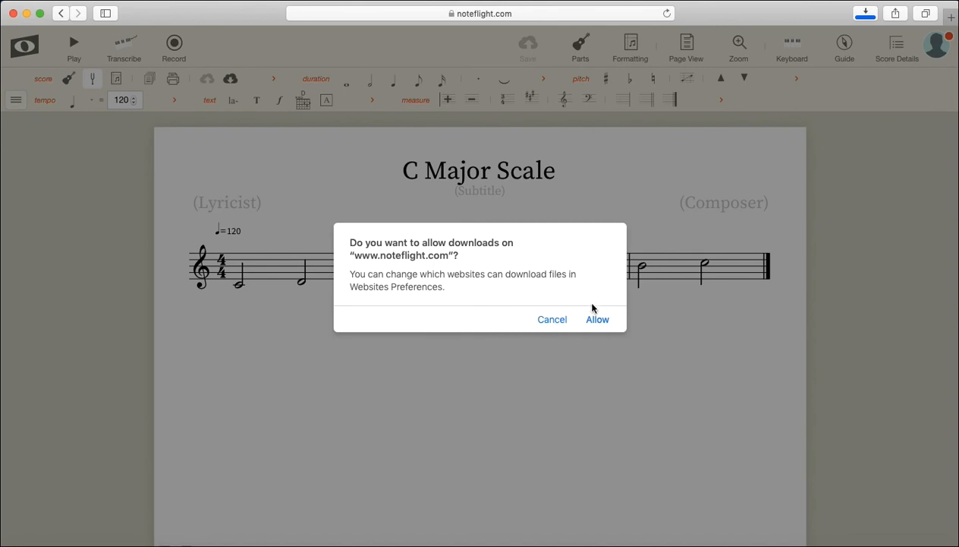
pyautogui.click(600, 326)
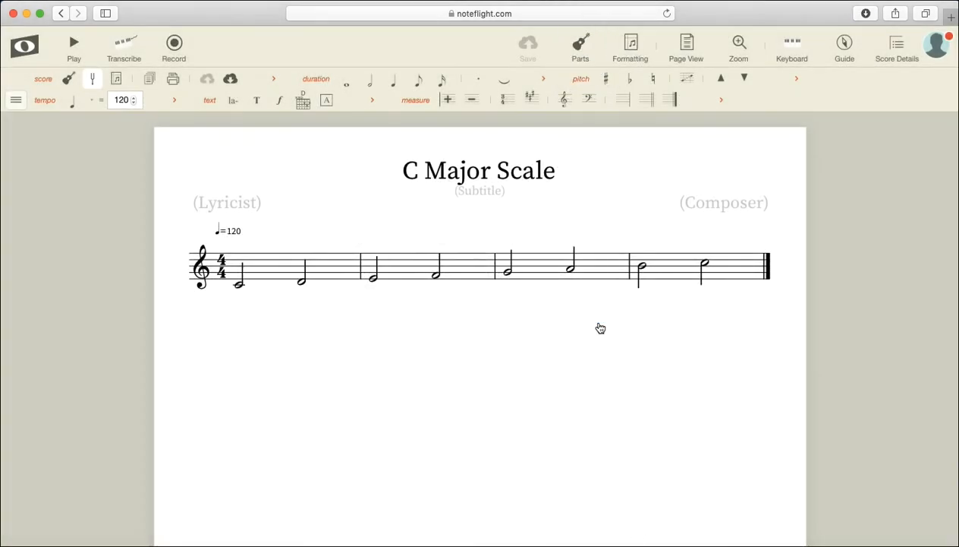